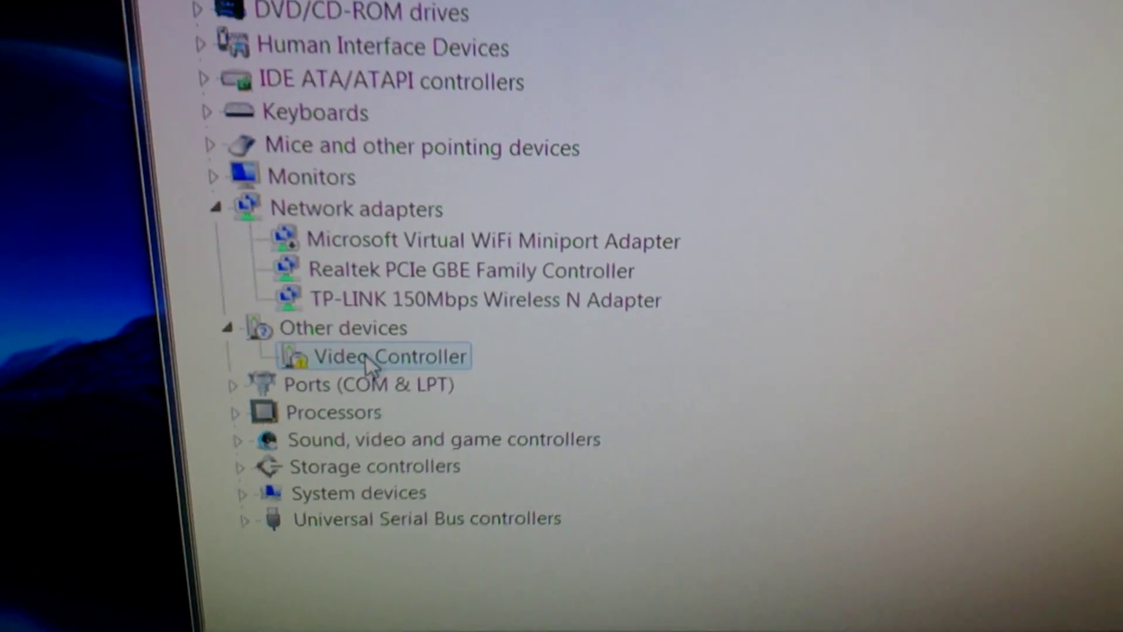
Step: From the Video Controller's Driver tab, start Update Driver and browse the computer for driver software
{"action": "right_click", "coordinate": [372, 363]}
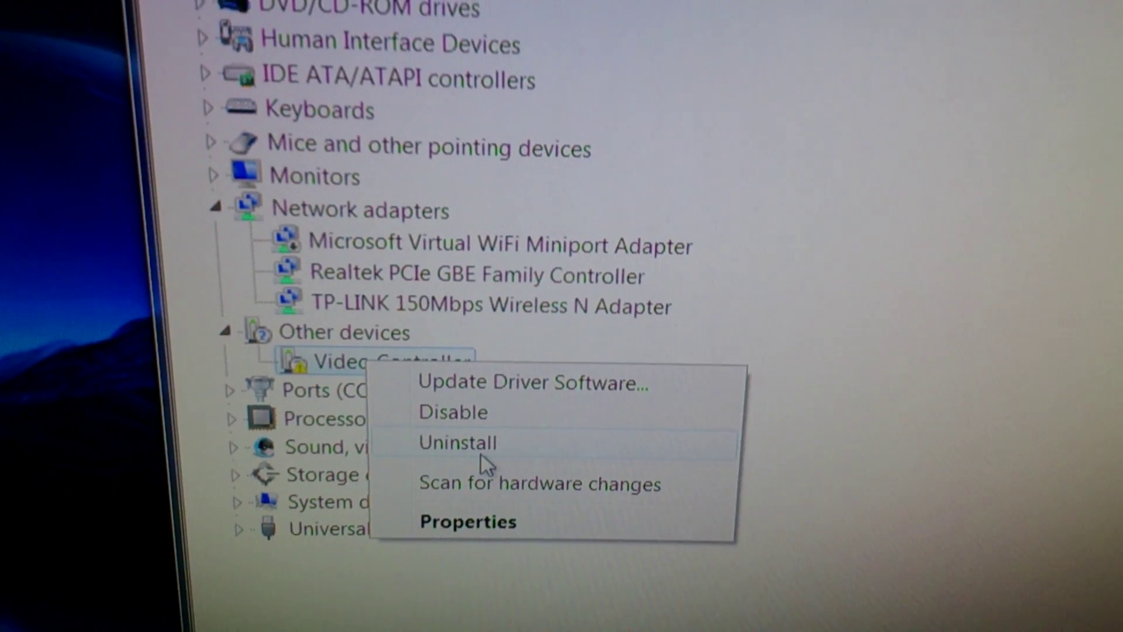
{"action": "left_click", "coordinate": [487, 513]}
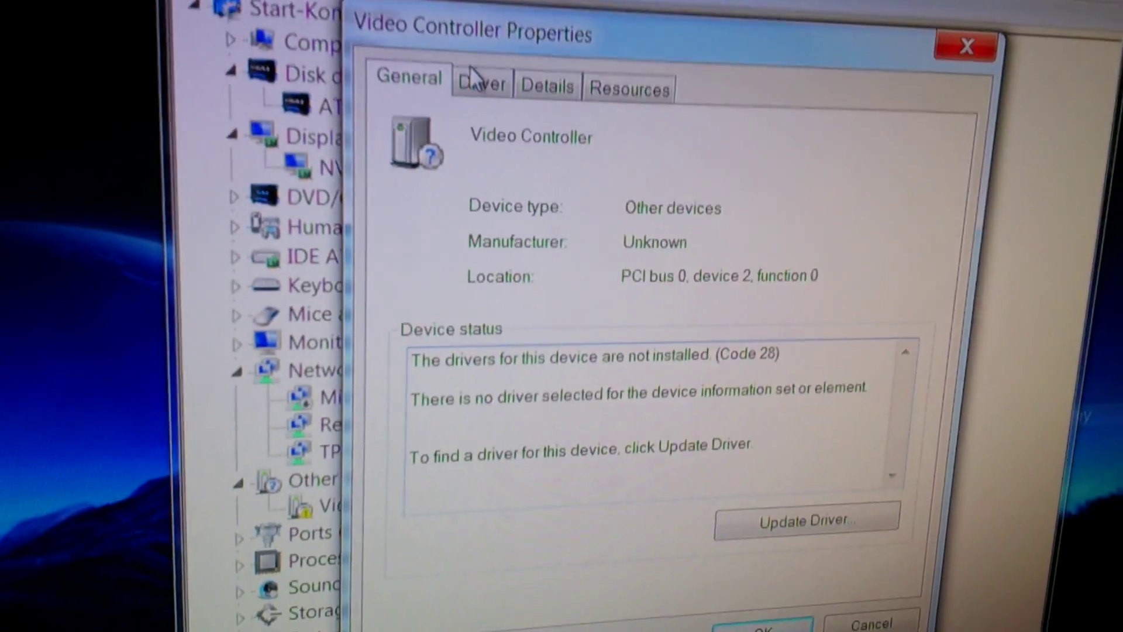
{"action": "left_click", "coordinate": [474, 79]}
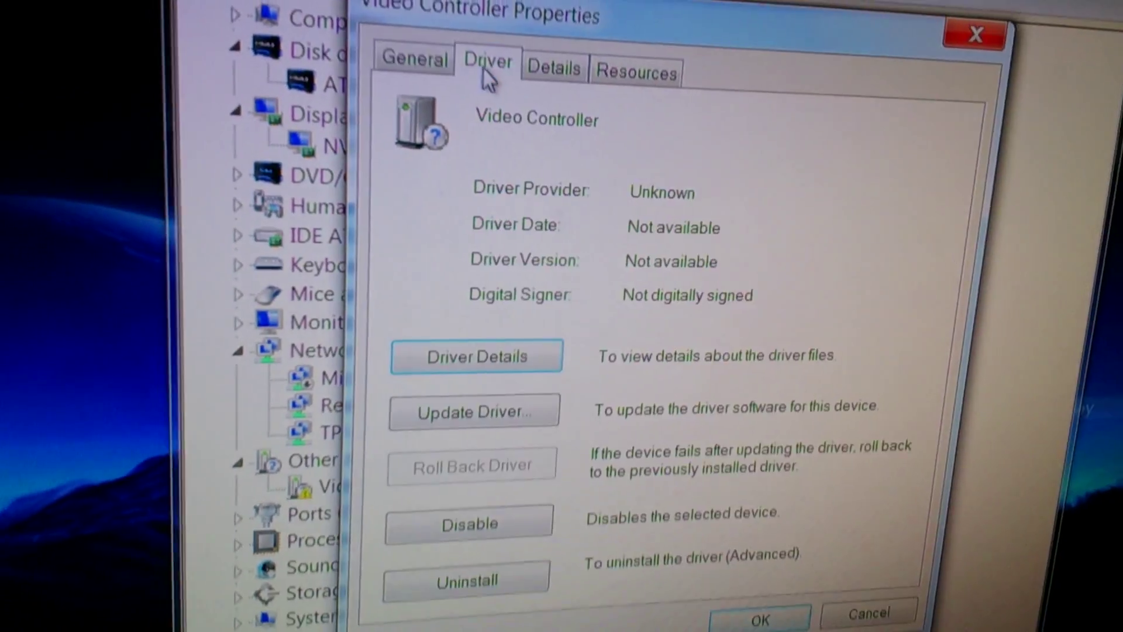
{"action": "left_click", "coordinate": [579, 391]}
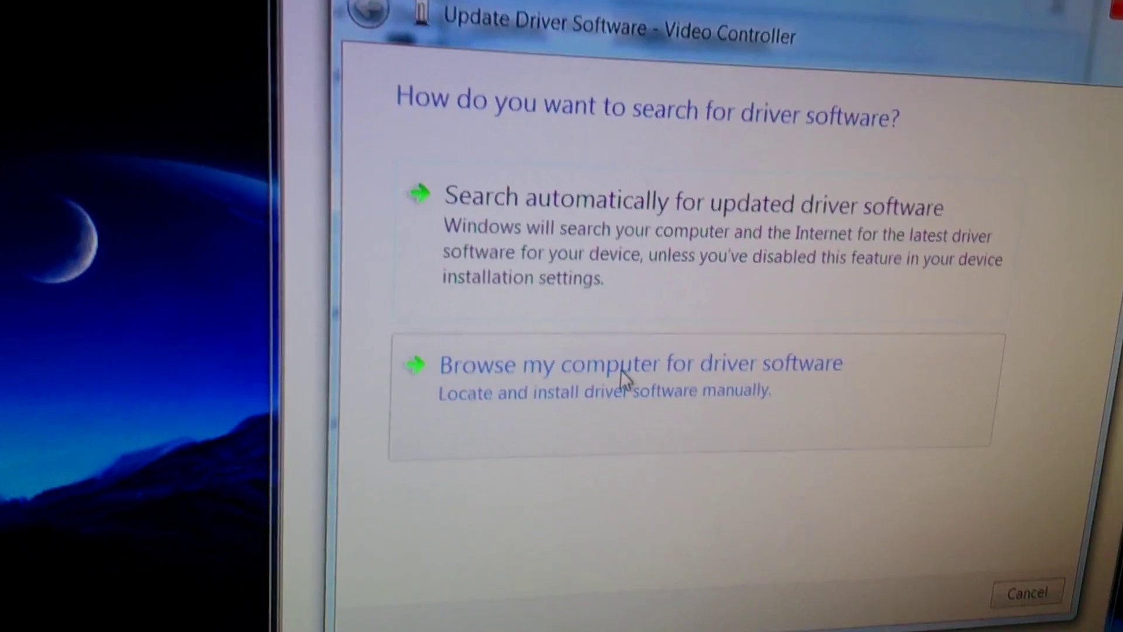
{"action": "left_click", "coordinate": [581, 385]}
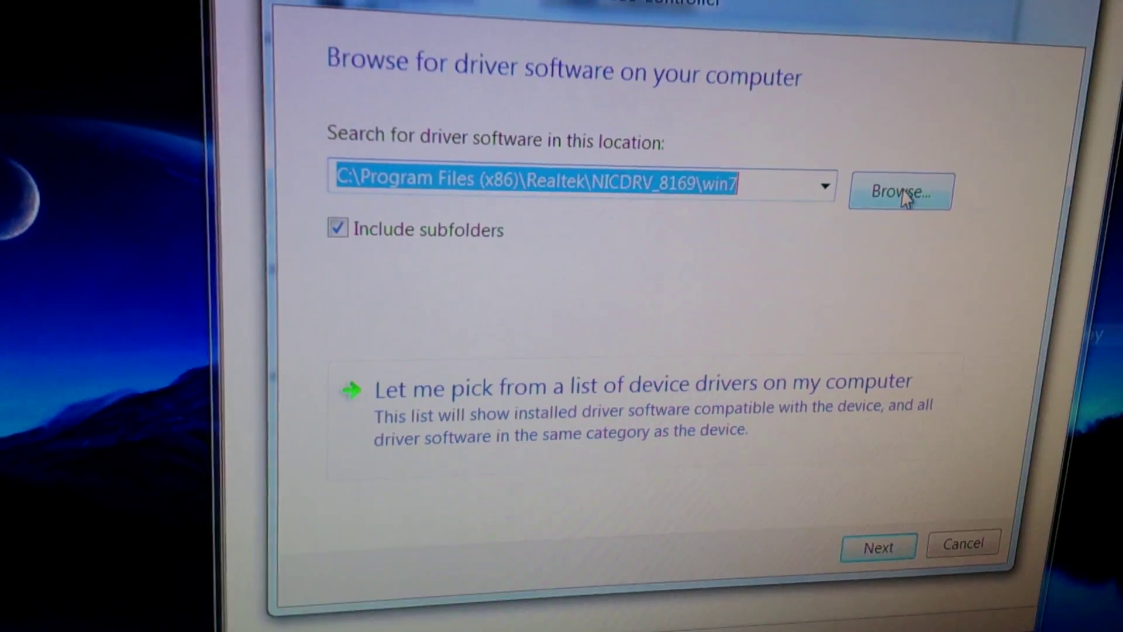
{"action": "left_click", "coordinate": [909, 181]}
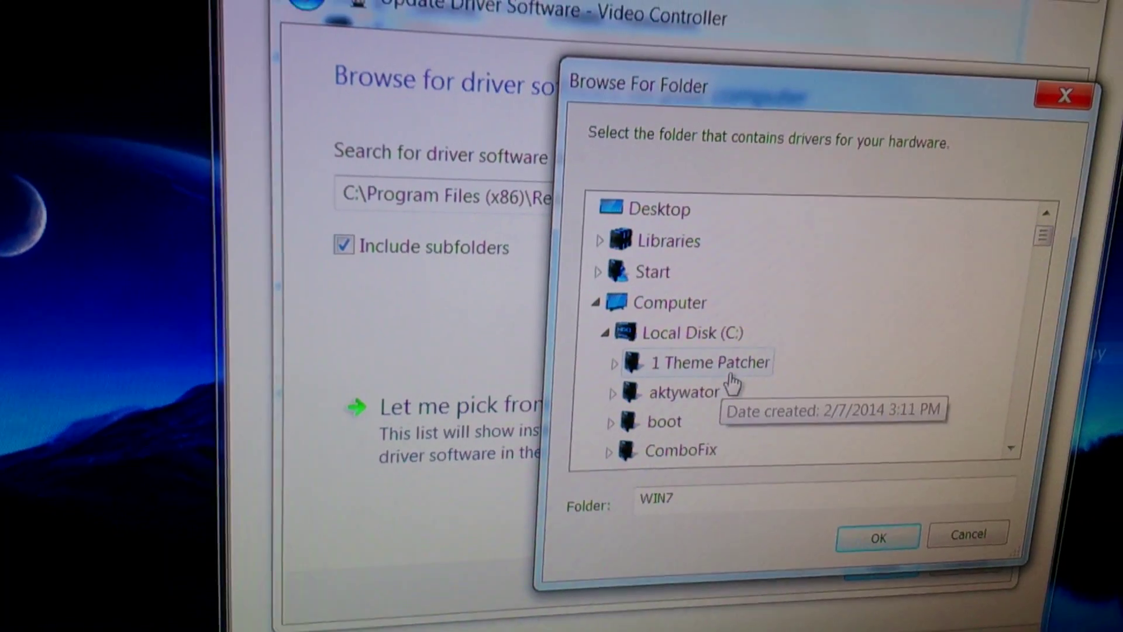
Step: Choose D:\win64_153322 as the driver folder, then open the list of device drivers
{"action": "left_click", "coordinate": [581, 357]}
{"action": "double_click", "coordinate": [581, 356]}
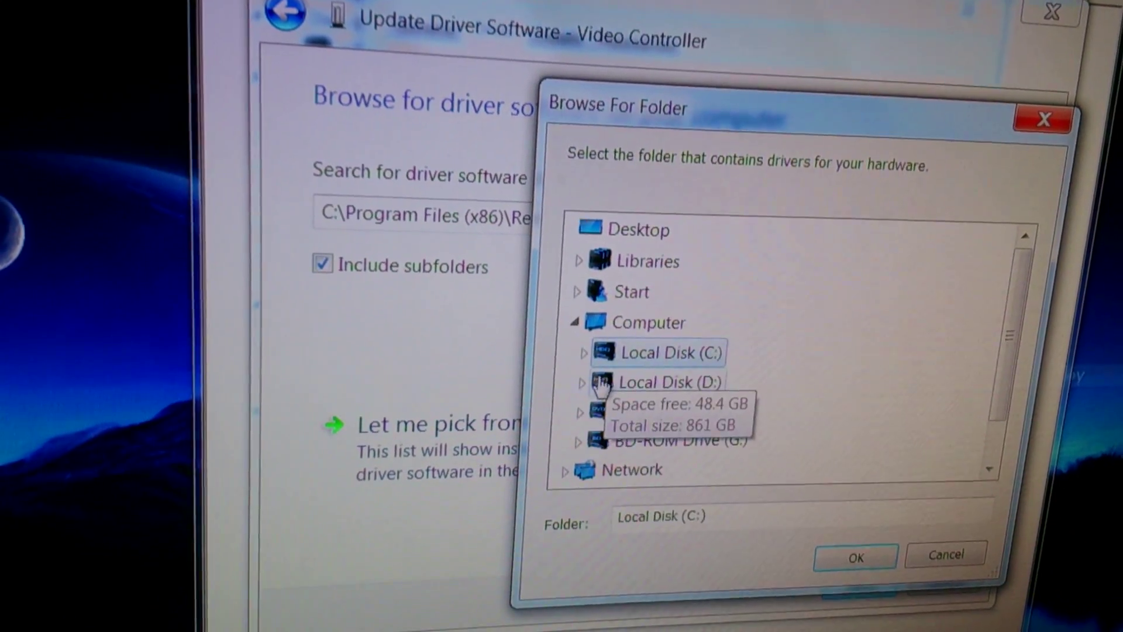
{"action": "scroll", "coordinate": [745, 395], "scroll_direction": "down", "scroll_amount": 5}
{"action": "scroll", "coordinate": [746, 399], "scroll_direction": "down", "scroll_amount": 5}
{"action": "scroll", "coordinate": [748, 404], "scroll_direction": "down", "scroll_amount": 3}
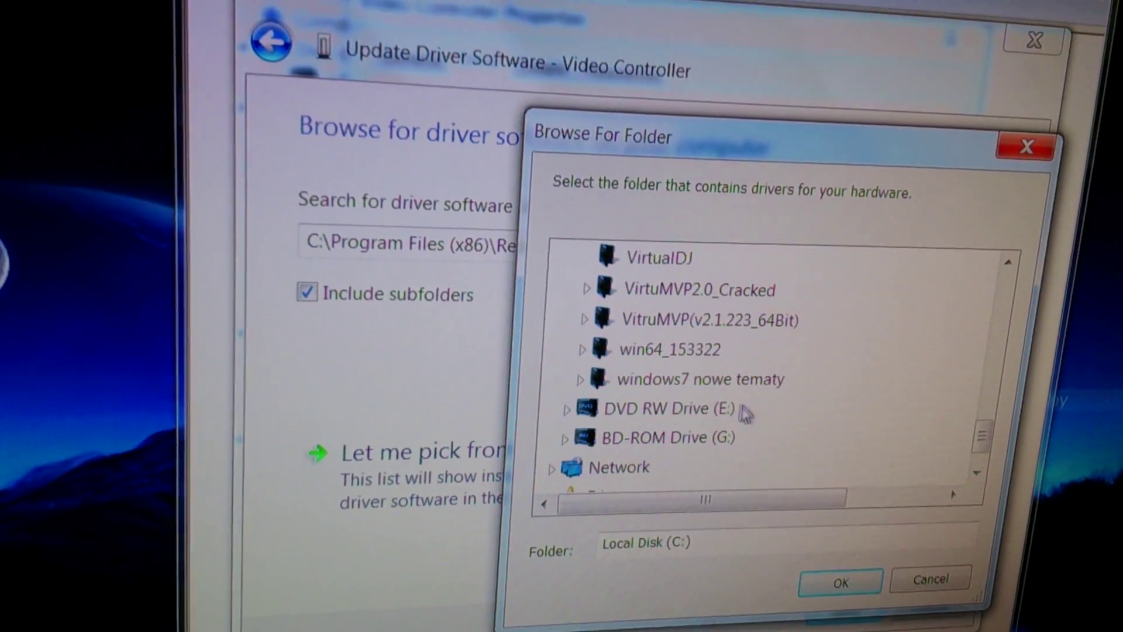
{"action": "double_click", "coordinate": [667, 429]}
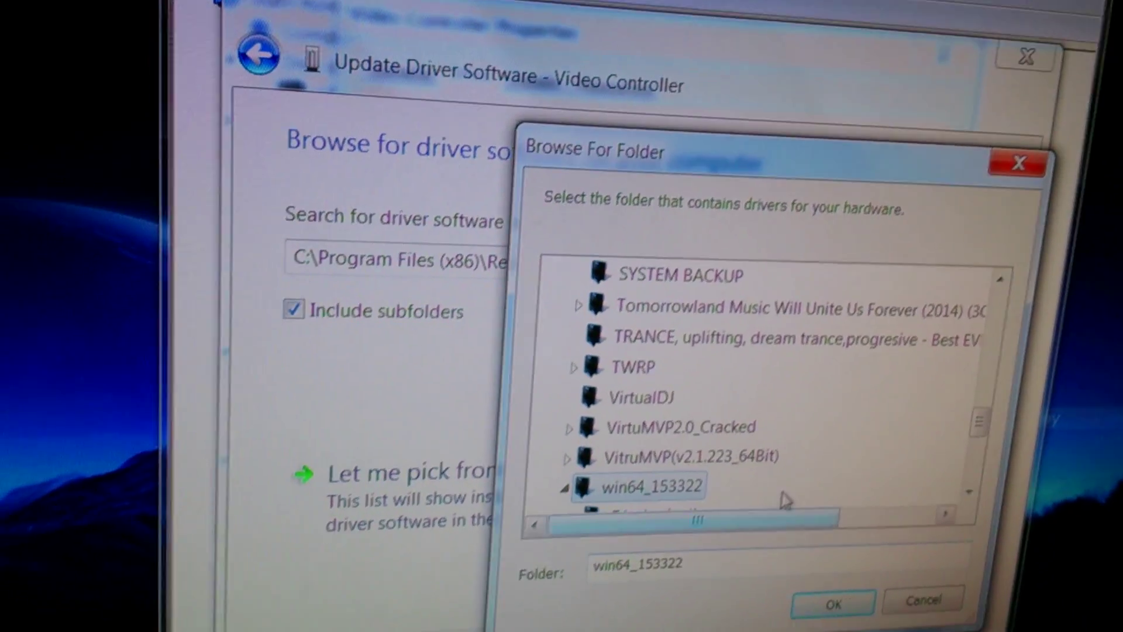
{"action": "scroll", "coordinate": [784, 479], "scroll_direction": "down", "scroll_amount": 2}
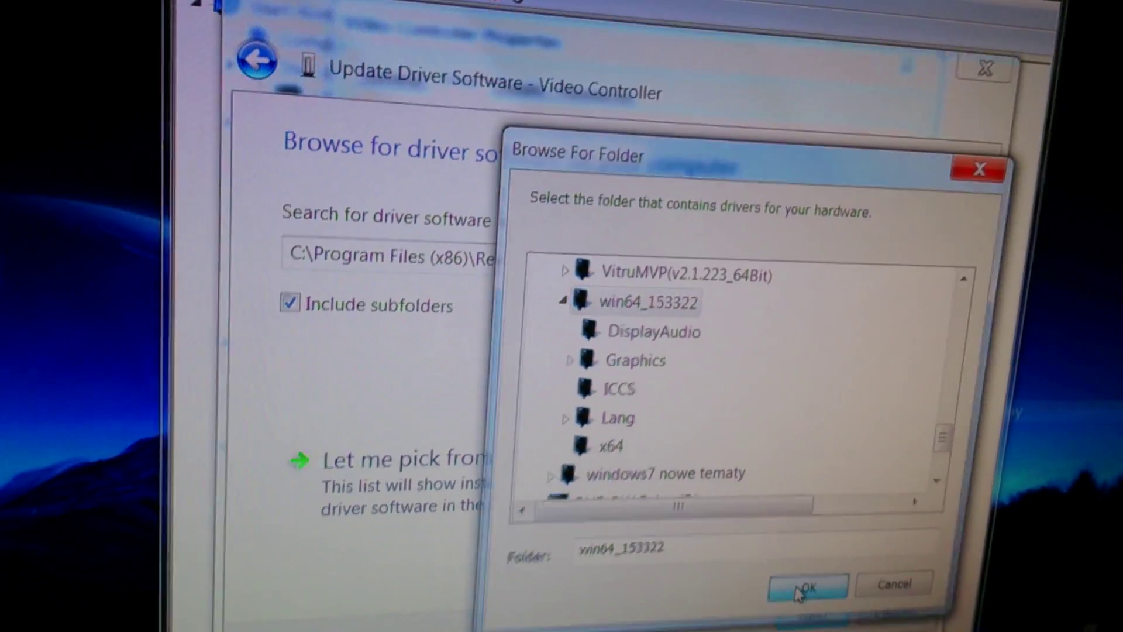
{"action": "left_click", "coordinate": [826, 603]}
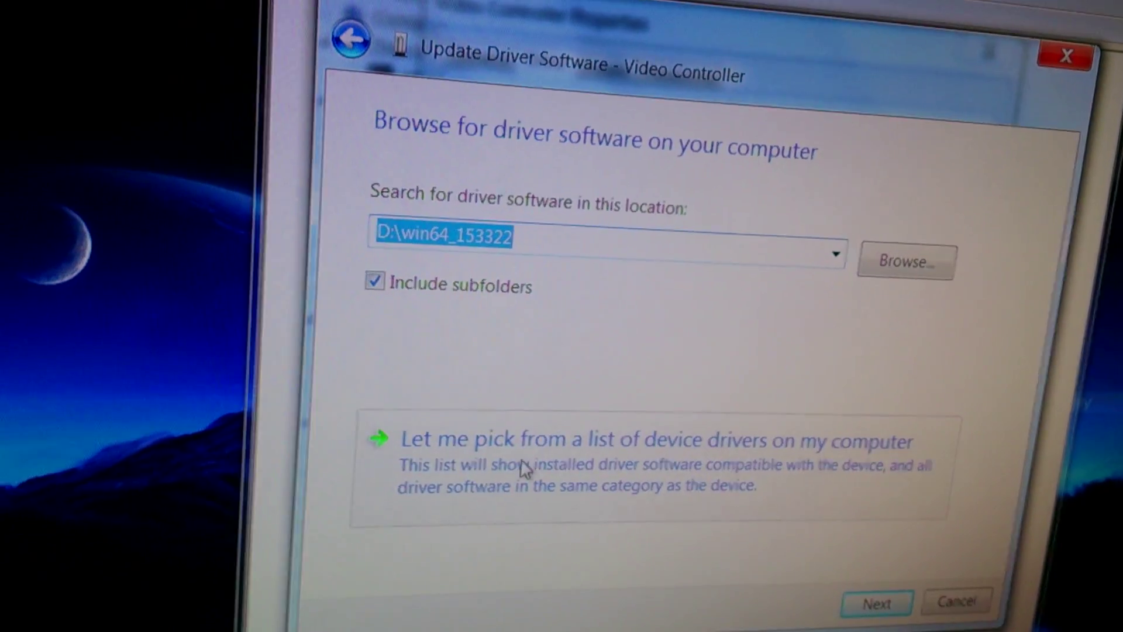
{"action": "left_click", "coordinate": [641, 480]}
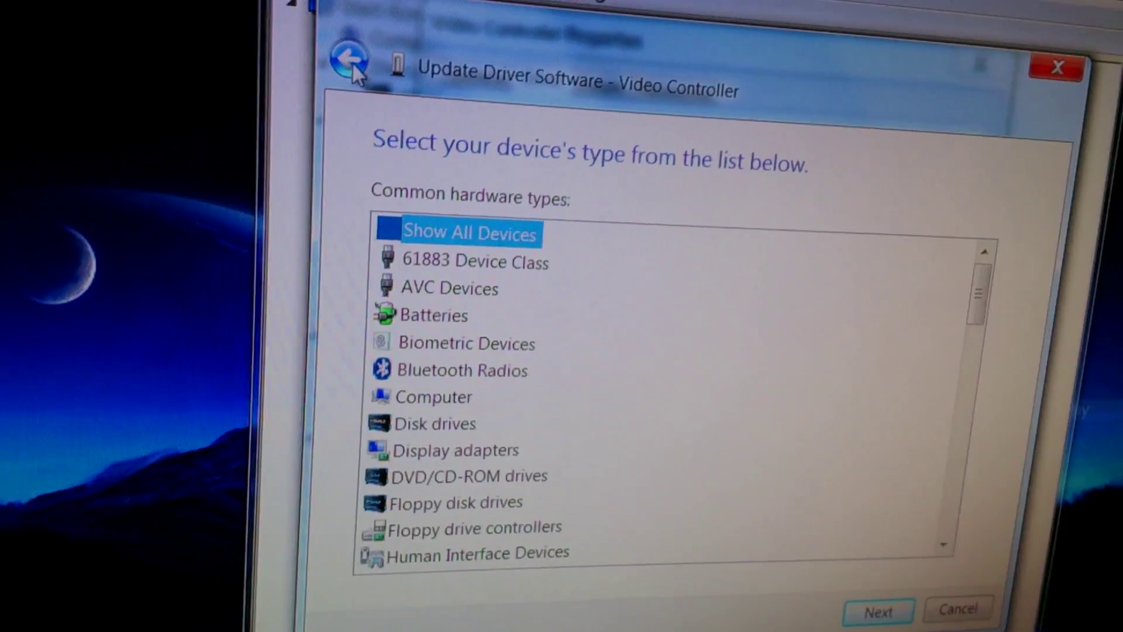
Step: Go back and search D:\win64_153322 to install the Intel(R) HD Graphics 4000 driver
{"action": "left_click", "coordinate": [336, 60]}
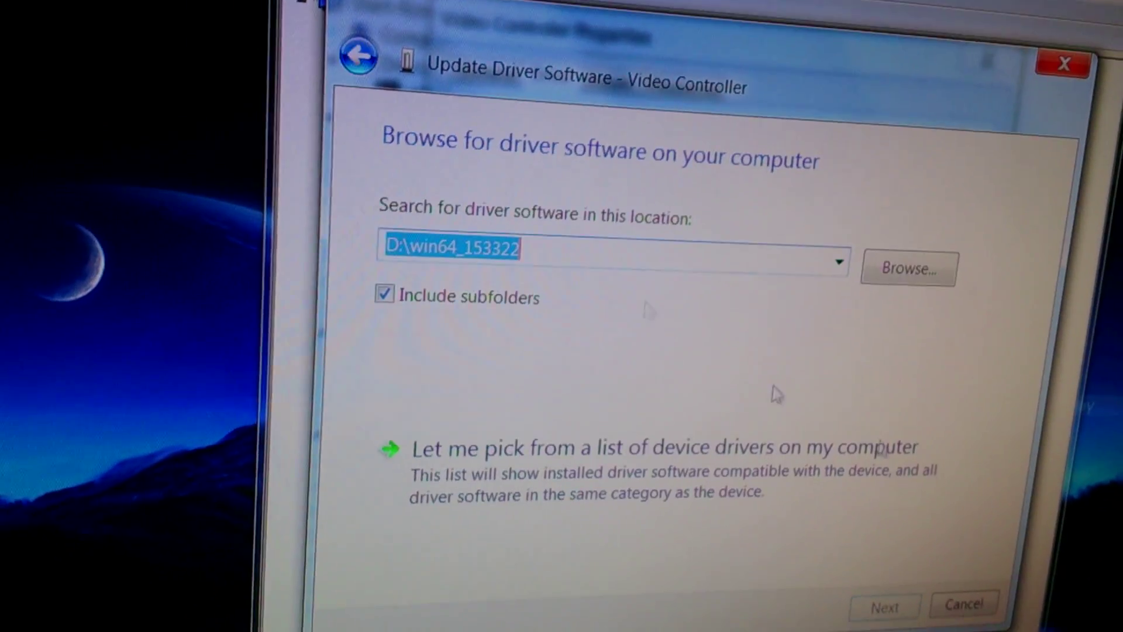
{"action": "left_click", "coordinate": [888, 592]}
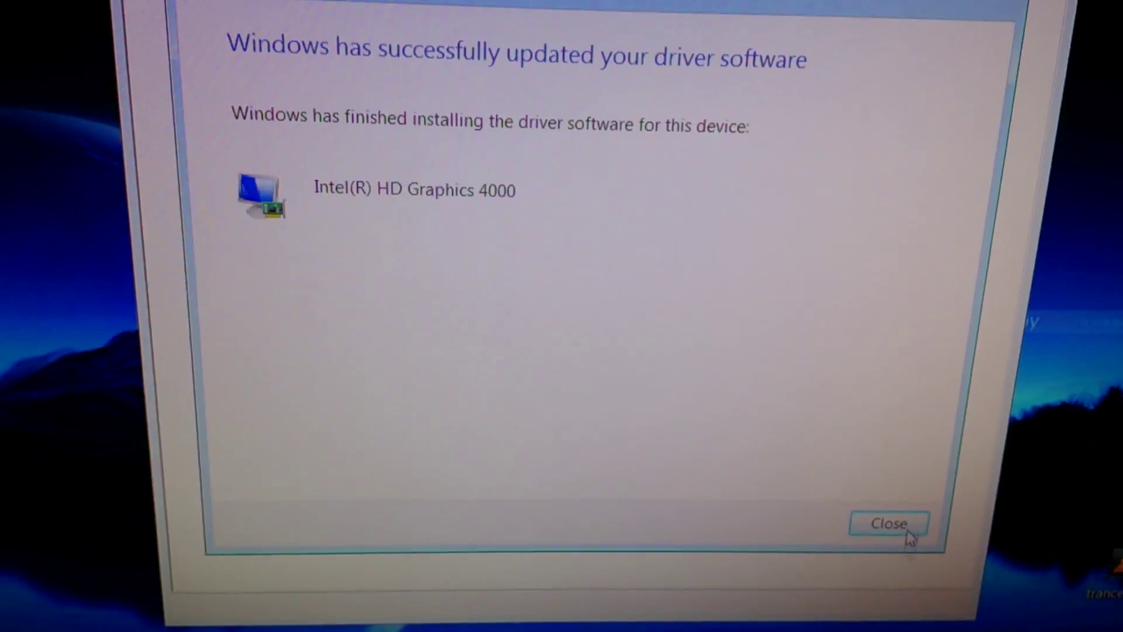
Step: Dismiss the message saying the driver was installed successfully
{"action": "left_click", "coordinate": [908, 532]}
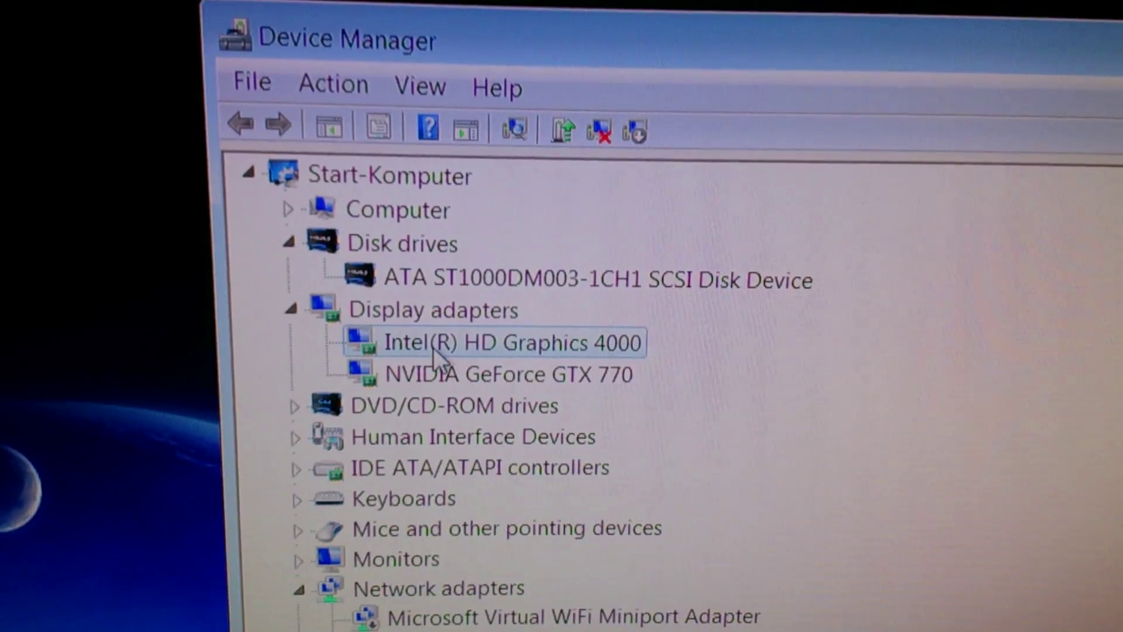
Step: Check that Intel(R) HD Graphics 4000 shows driver 10.18.10.3621 dated 5/17/2014, then close Properties
{"action": "right_click", "coordinate": [434, 348]}
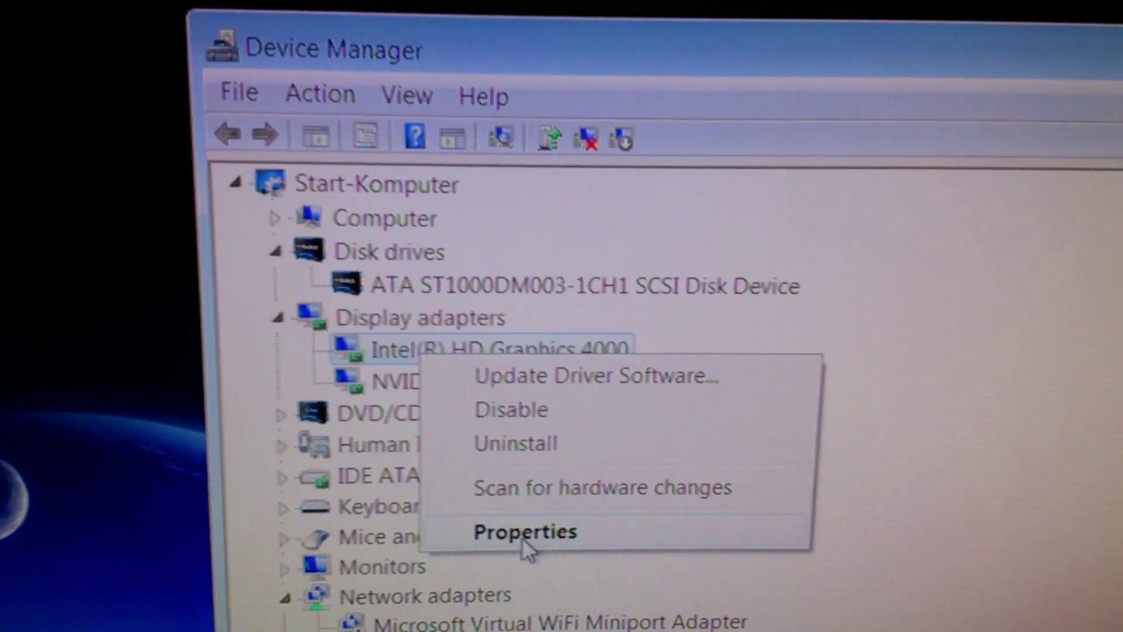
{"action": "left_click", "coordinate": [525, 532]}
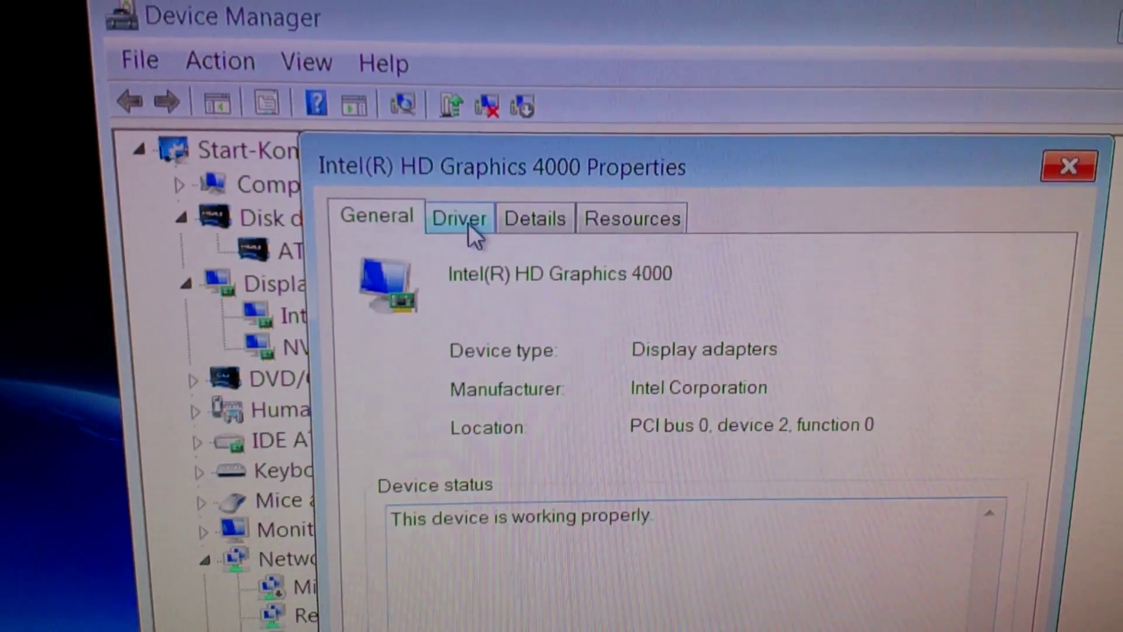
{"action": "left_click", "coordinate": [469, 223]}
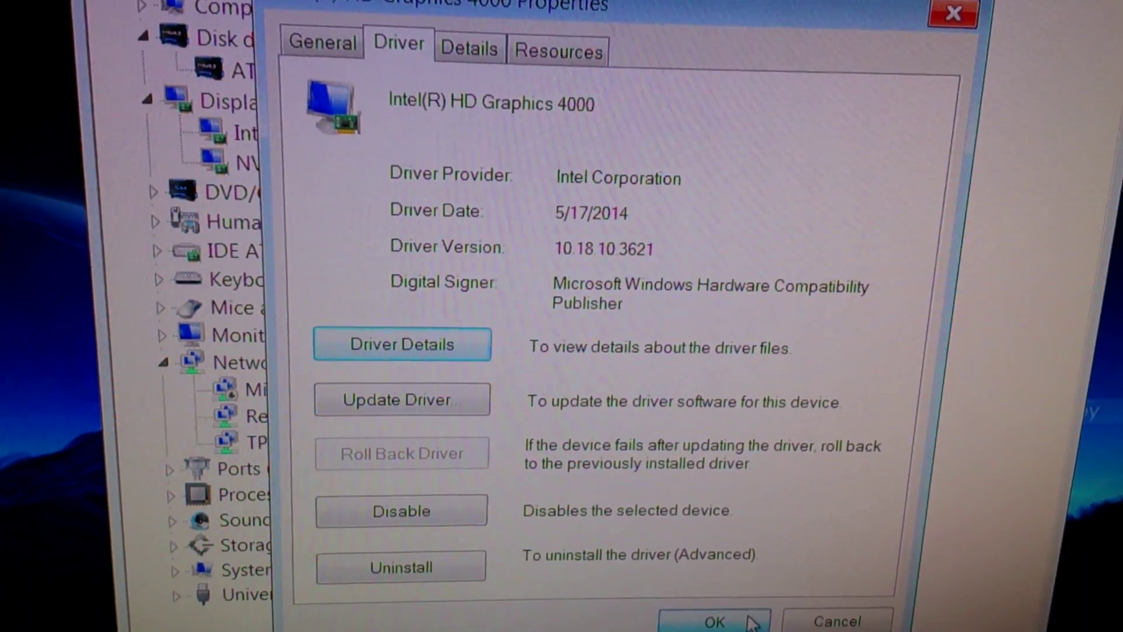
{"action": "left_click", "coordinate": [715, 622]}
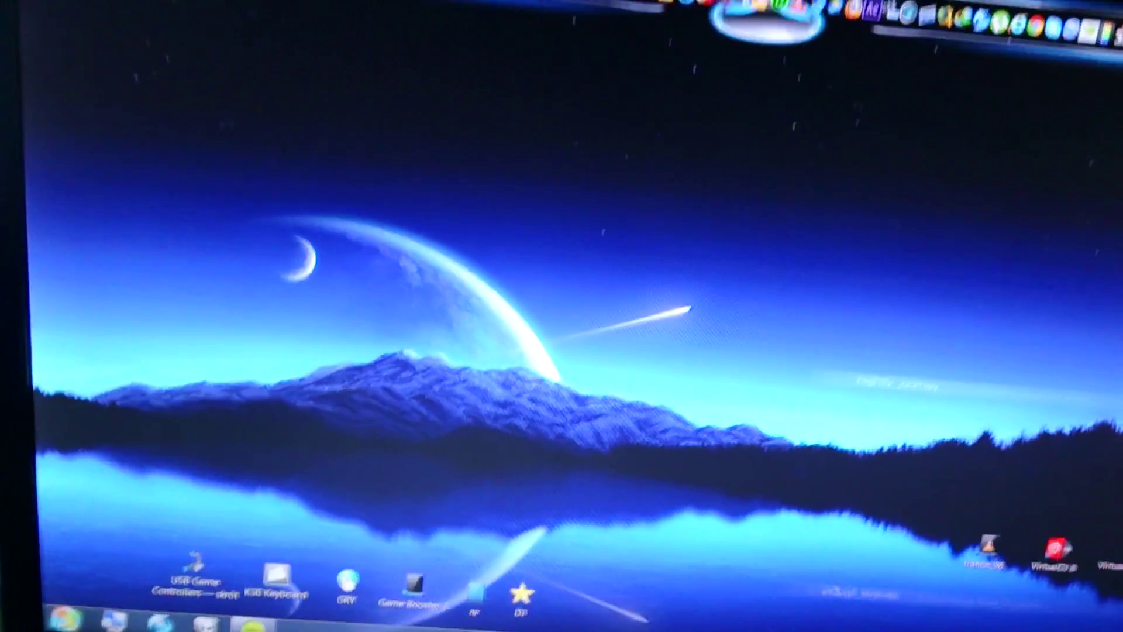
Step: From the Start menu, open the Computer context menu to reach System properties
{"action": "key", "text": "super"}
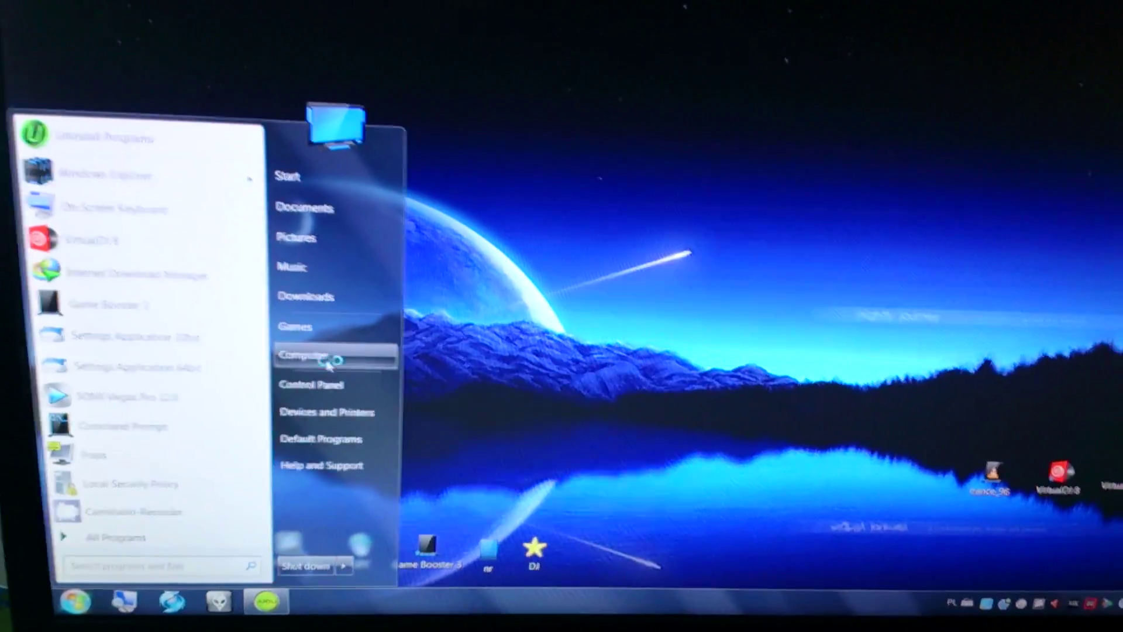
{"action": "right_click", "coordinate": [320, 351]}
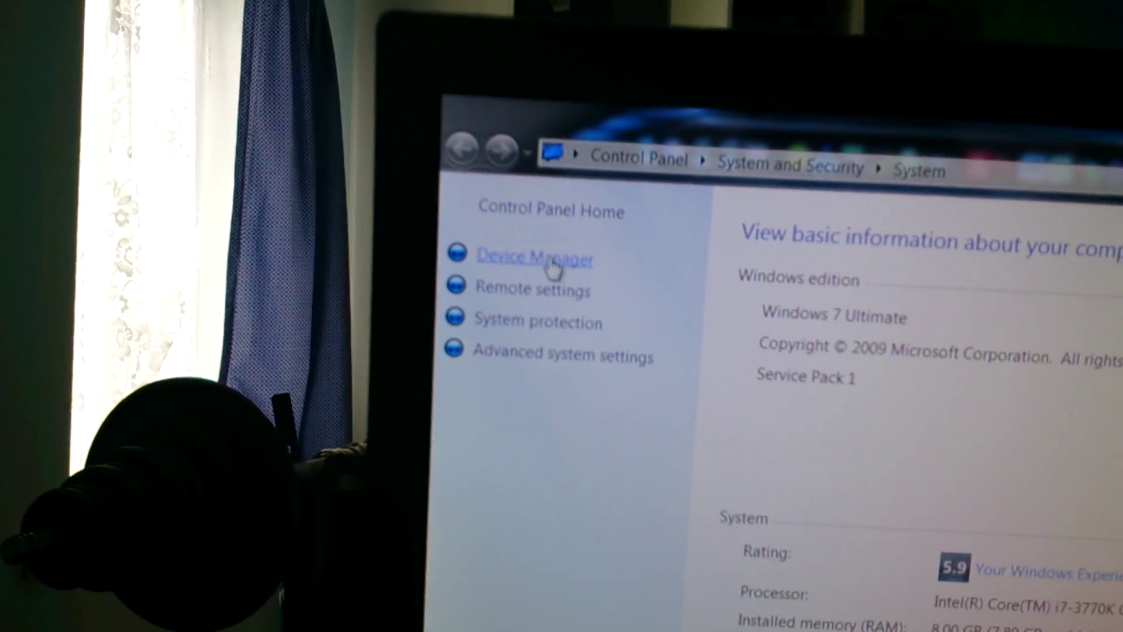
Step: After the restart, confirm Intel(R) HD Graphics 4000 still uses driver 10.18.10.3621 dated 5/17/2014
{"action": "key", "text": "alt+F4"}
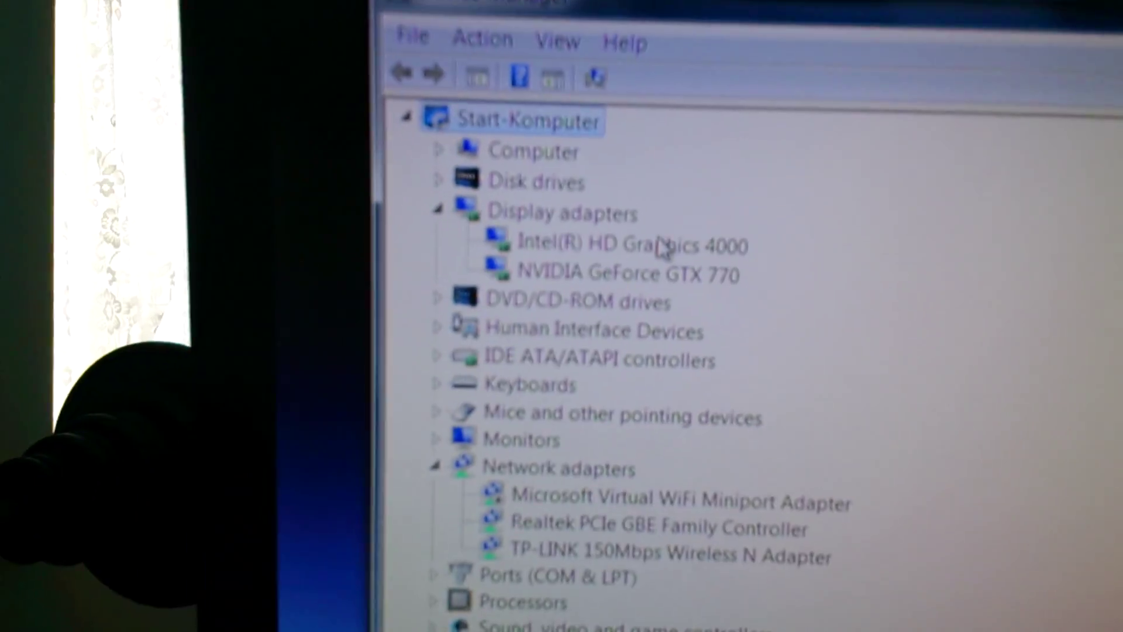
{"action": "right_click", "coordinate": [570, 345]}
{"action": "left_click", "coordinate": [687, 509]}
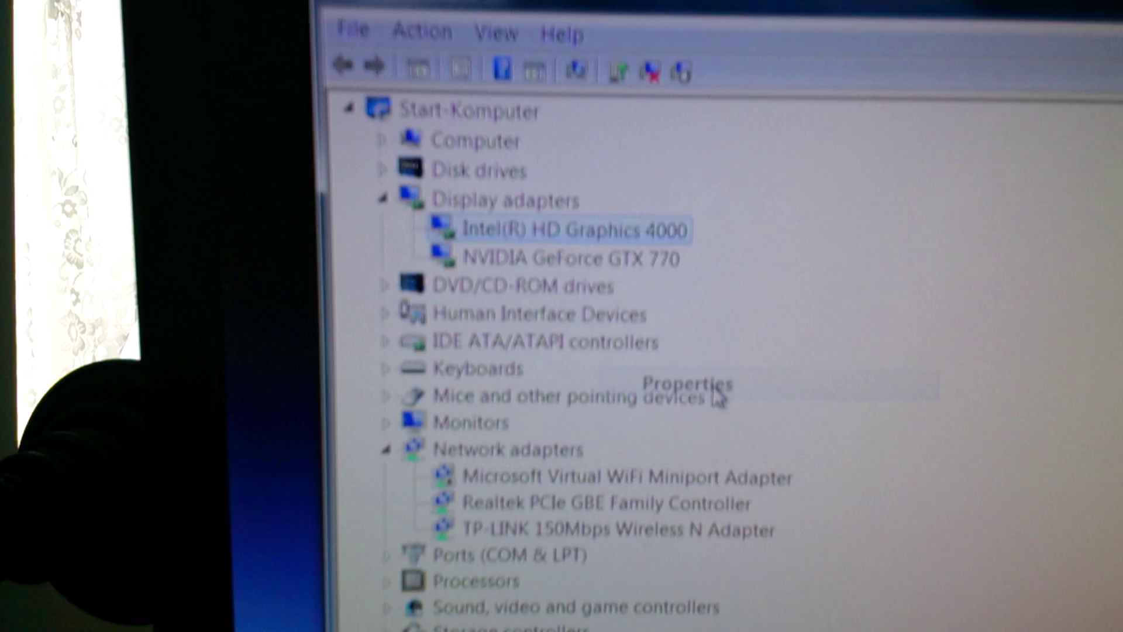
{"action": "left_click", "coordinate": [621, 163]}
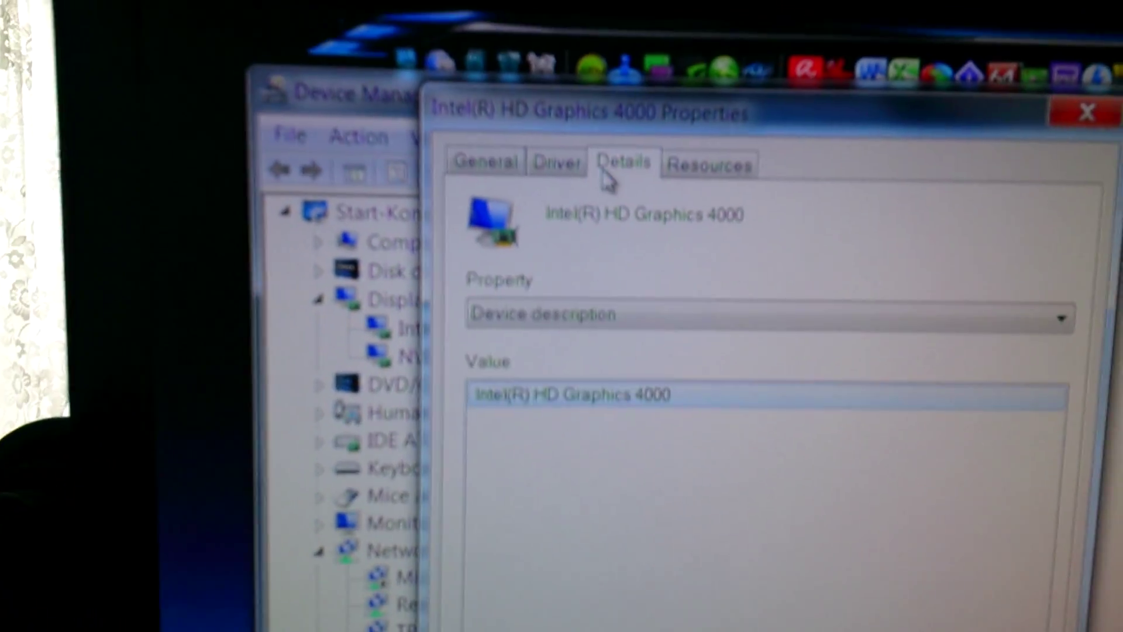
{"action": "left_click", "coordinate": [558, 162]}
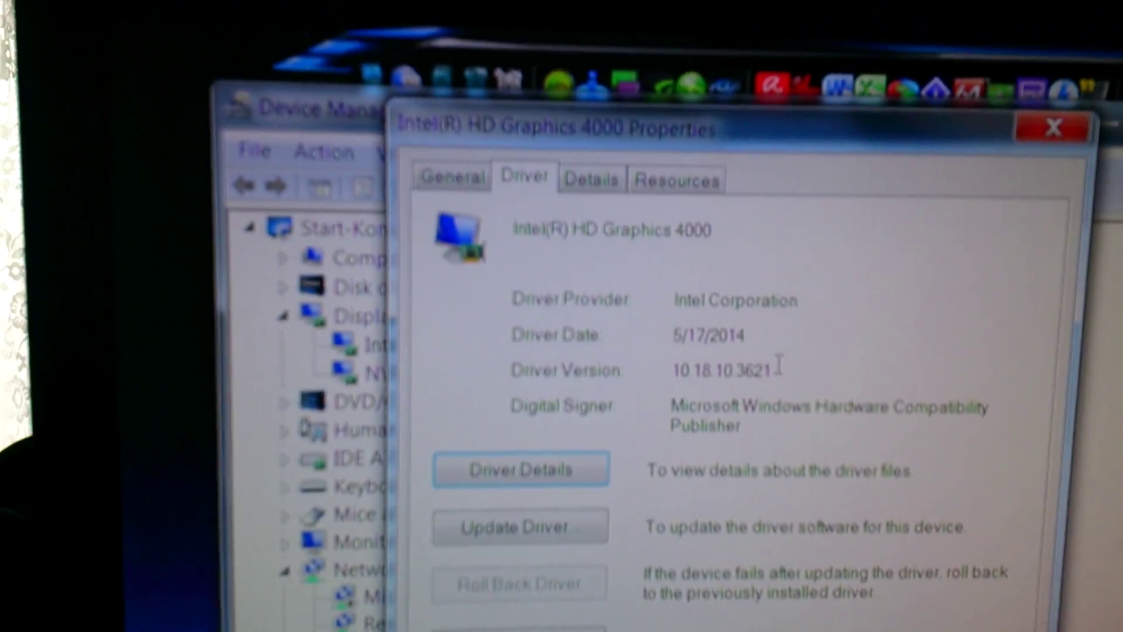